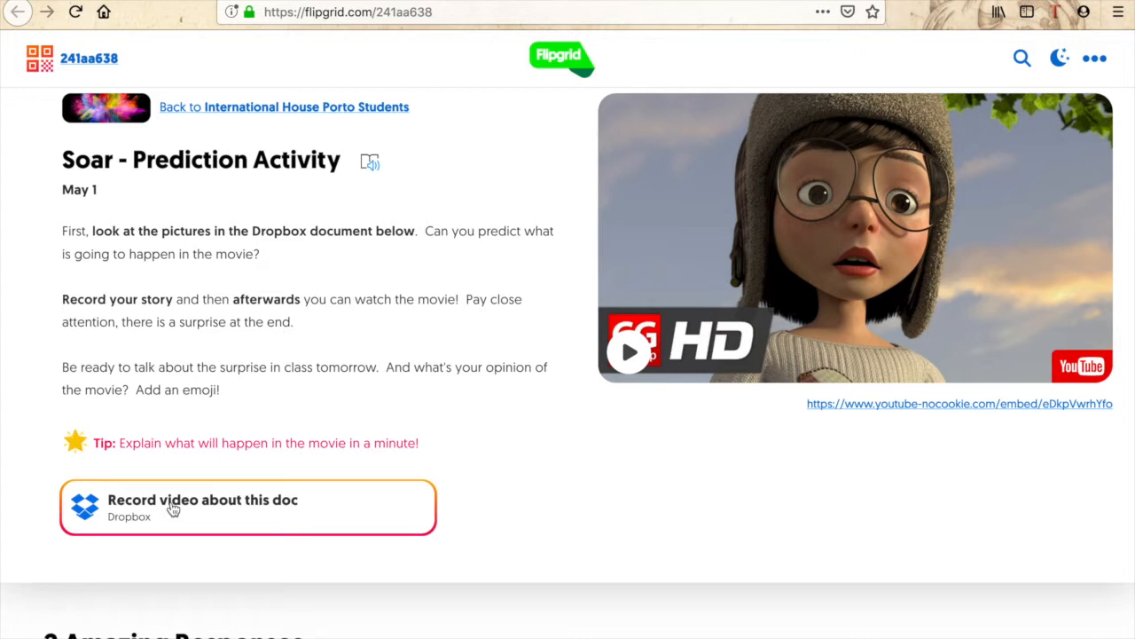
Scroll down through the topic's Amazing Responses cards and back up to the top.
scroll(500, 464, "down", 4)
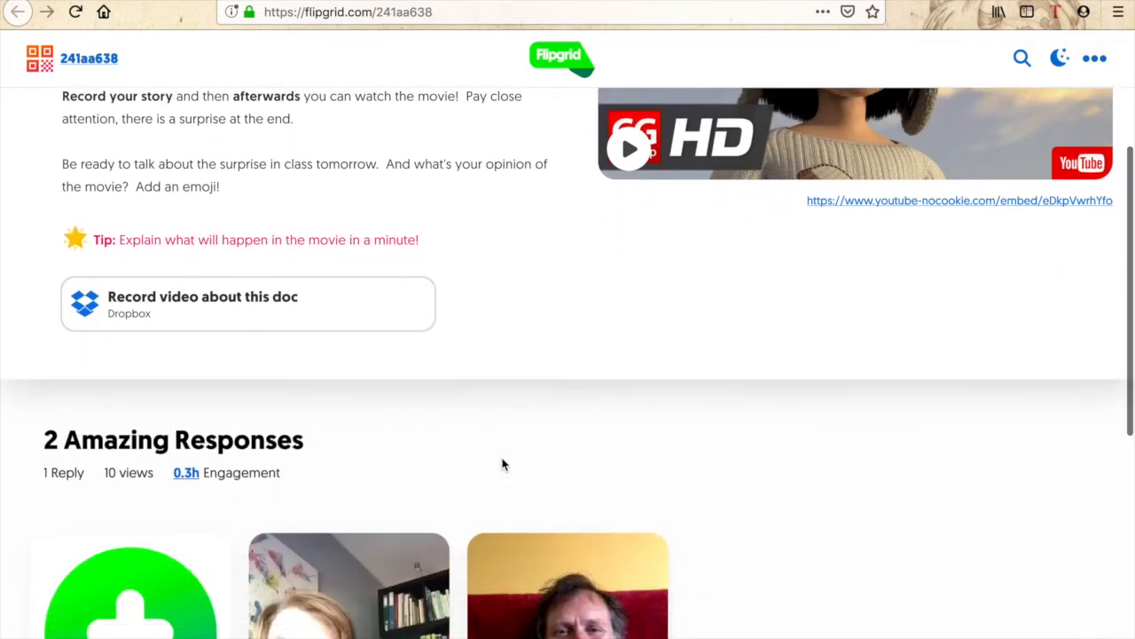
scroll(502, 464, "down", 4)
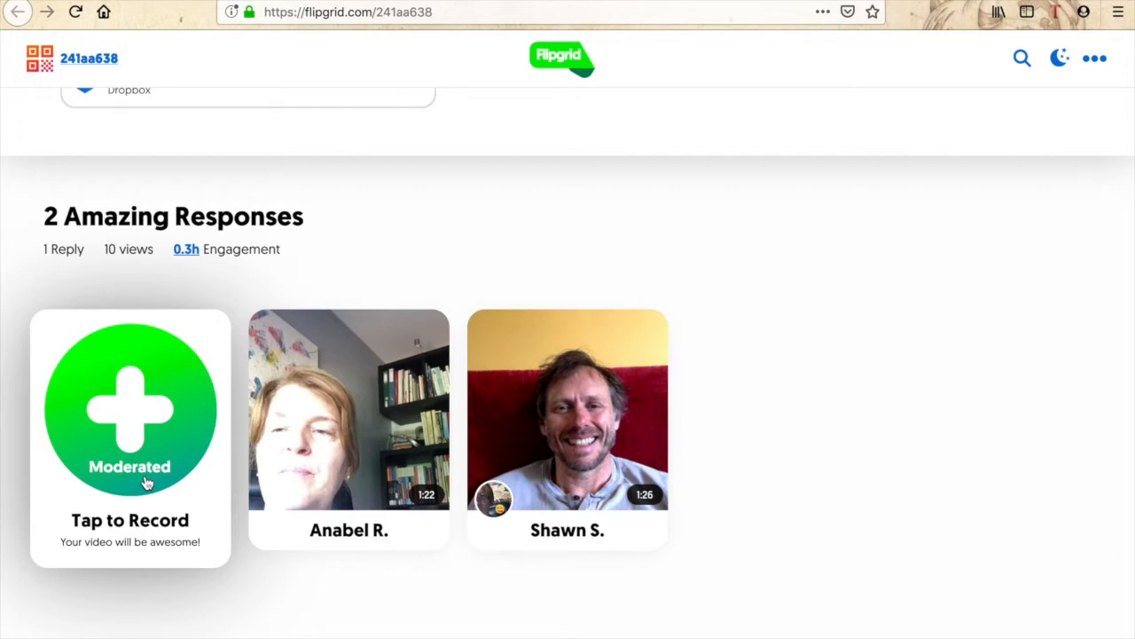
scroll(146, 481, "down", 1)
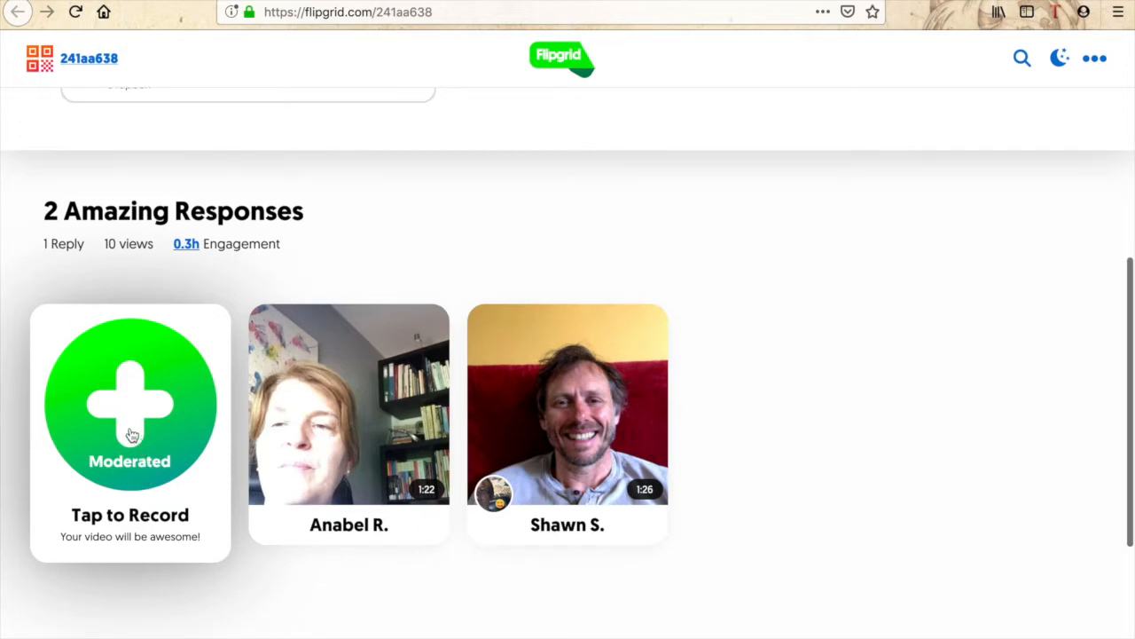
scroll(86, 417, "up", 1)
scroll(86, 417, "up", 5)
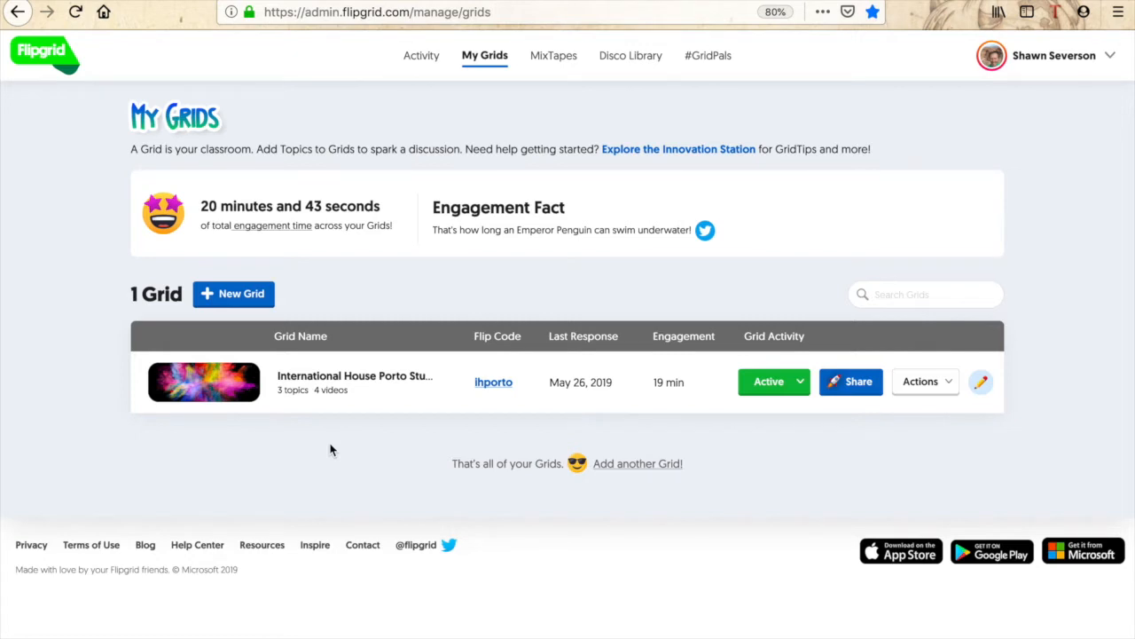
Start a new grid with the PLCs and Public community type.
left_click(232, 296)
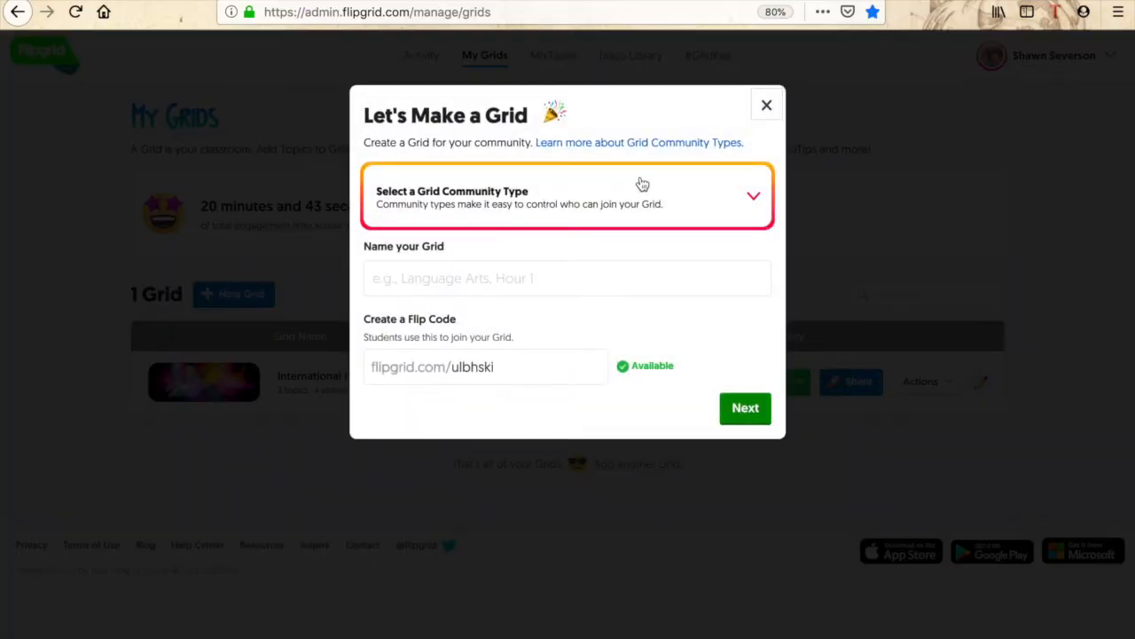
left_click(728, 201)
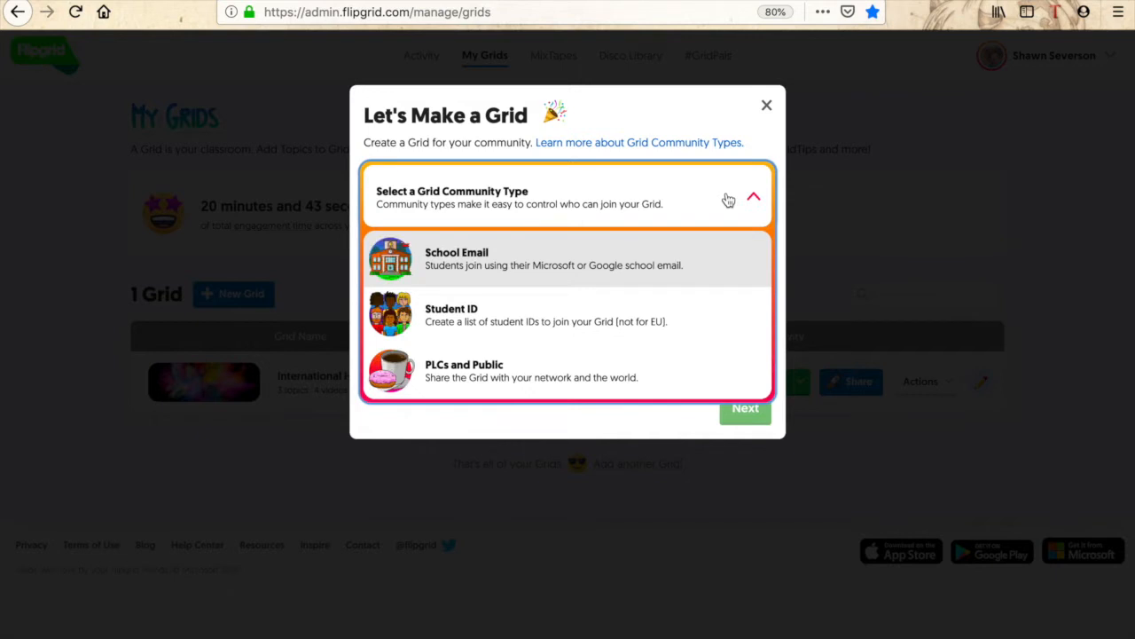
left_click(555, 369)
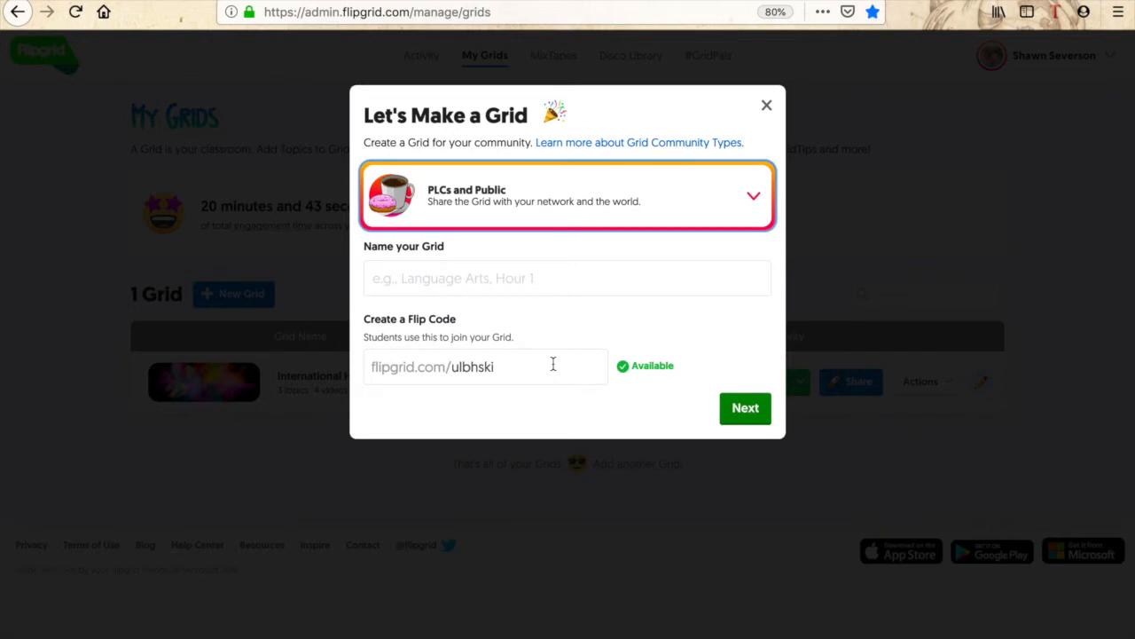
left_click(498, 288)
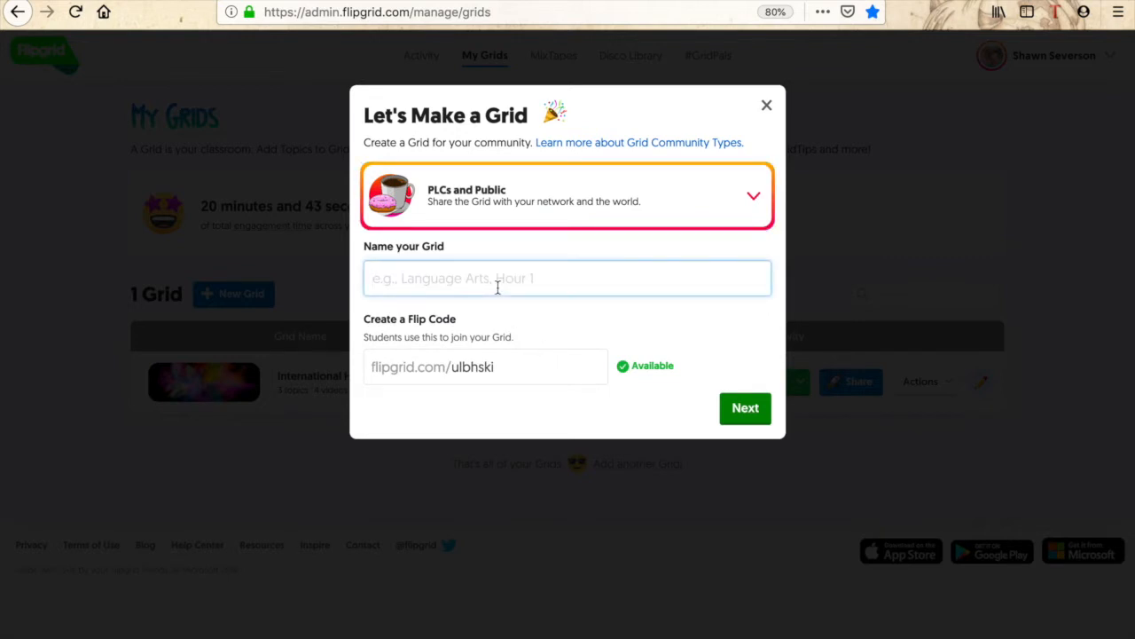
type("7th grader")
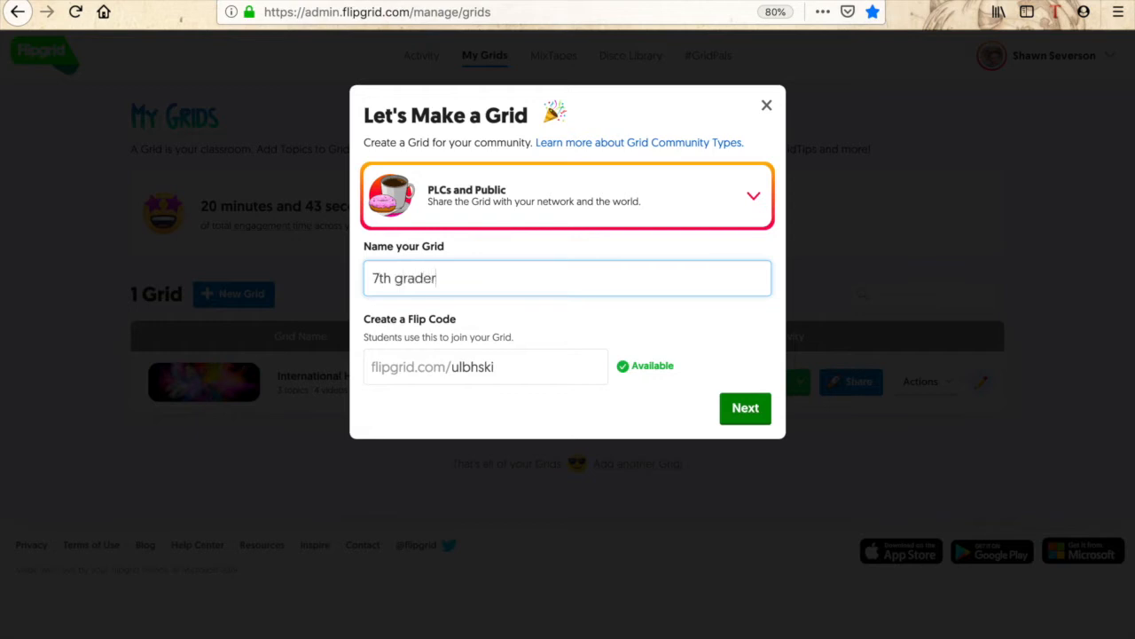
key("BackSpace")
type("speaking fligpr")
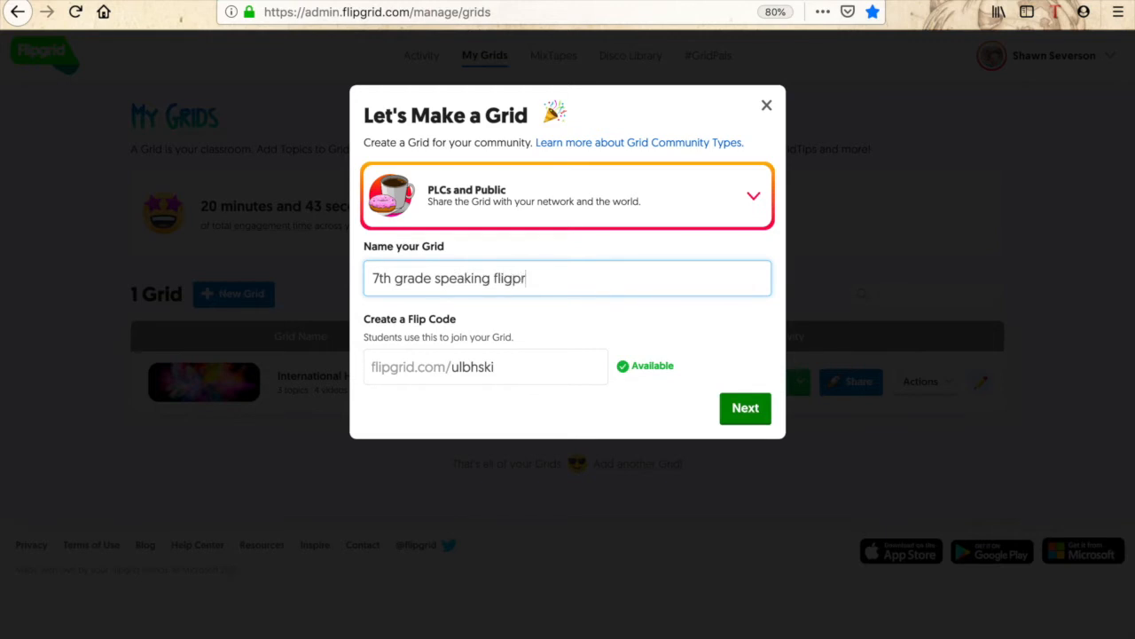
key("BackSpace")
key("BackSpace")
key("BackSpace")
type("pg")
key("BackSpace")
type("grid")
left_click_drag(516, 360, 455, 368)
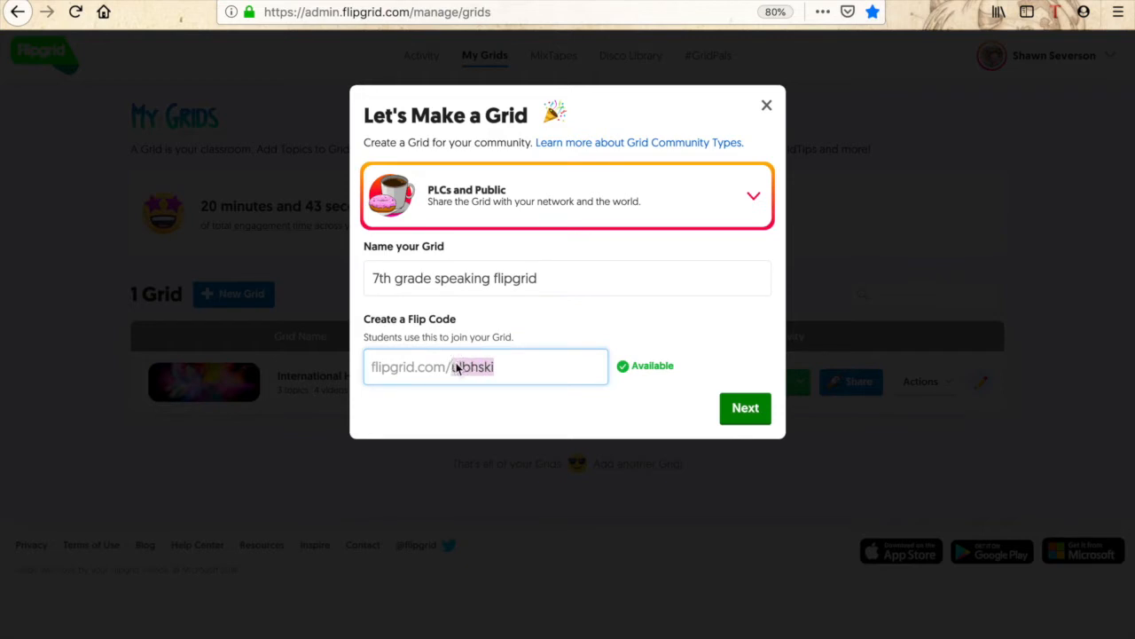
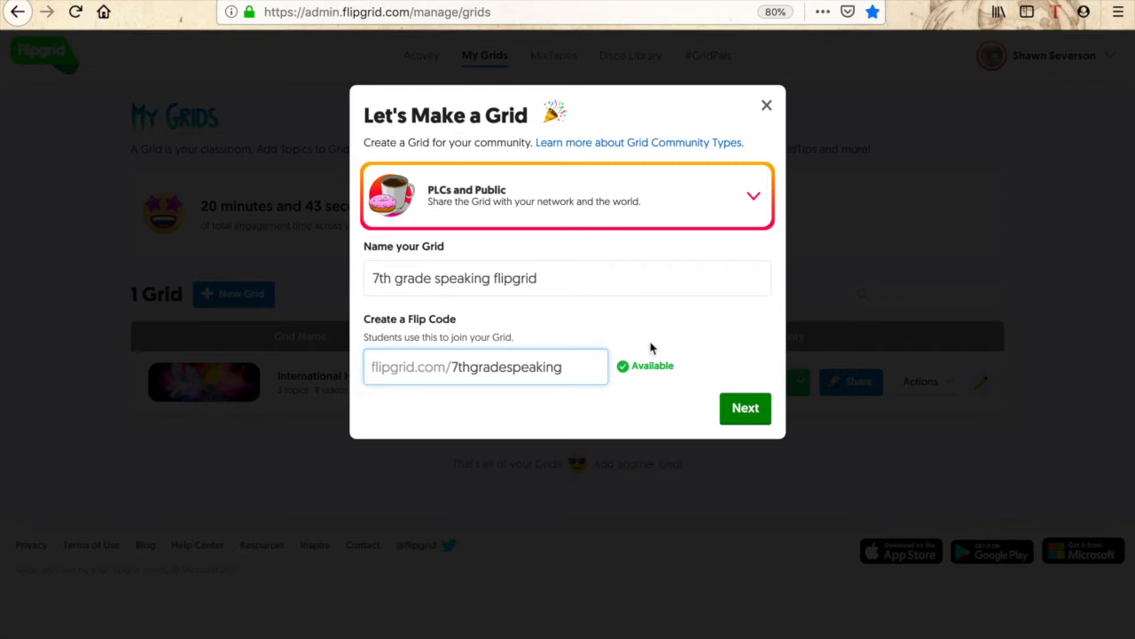
left_click(739, 408)
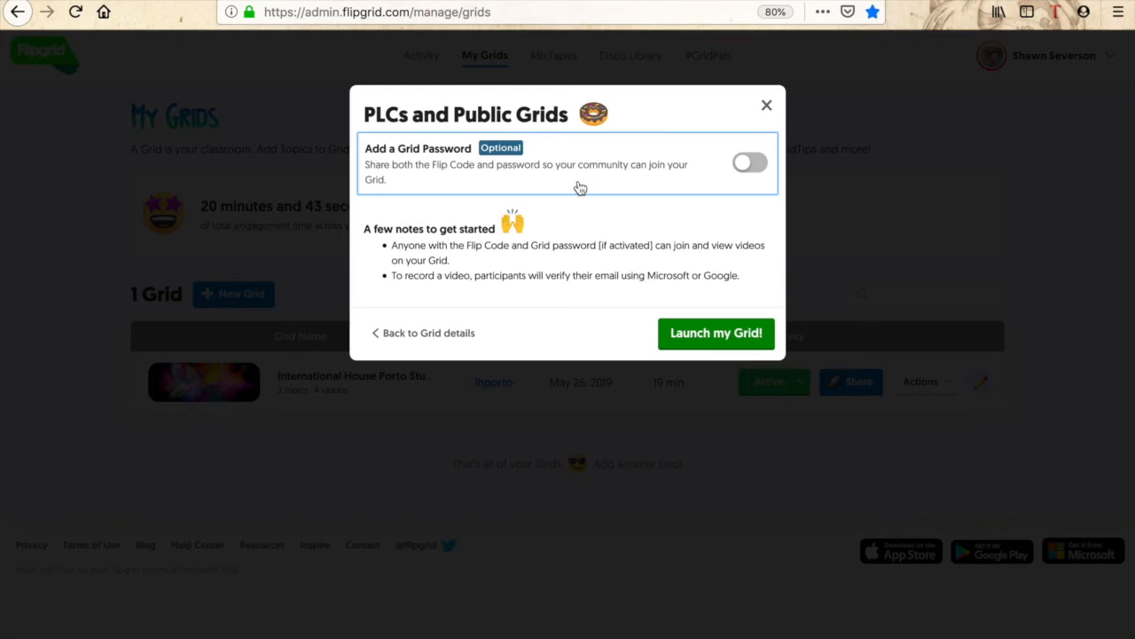
left_click(723, 335)
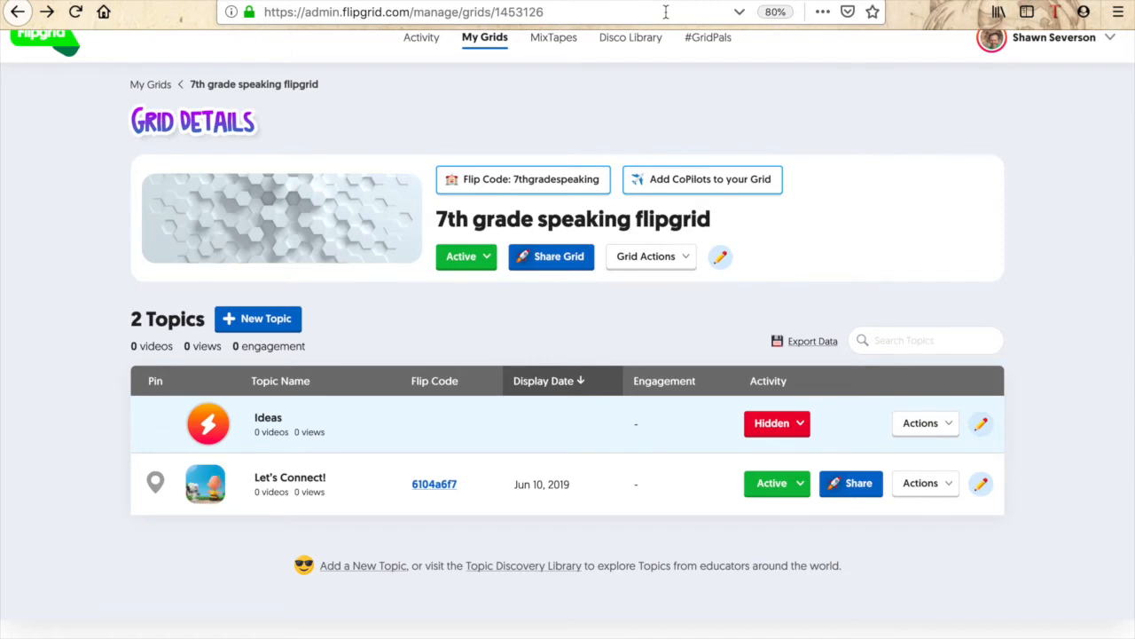
left_click(234, 319)
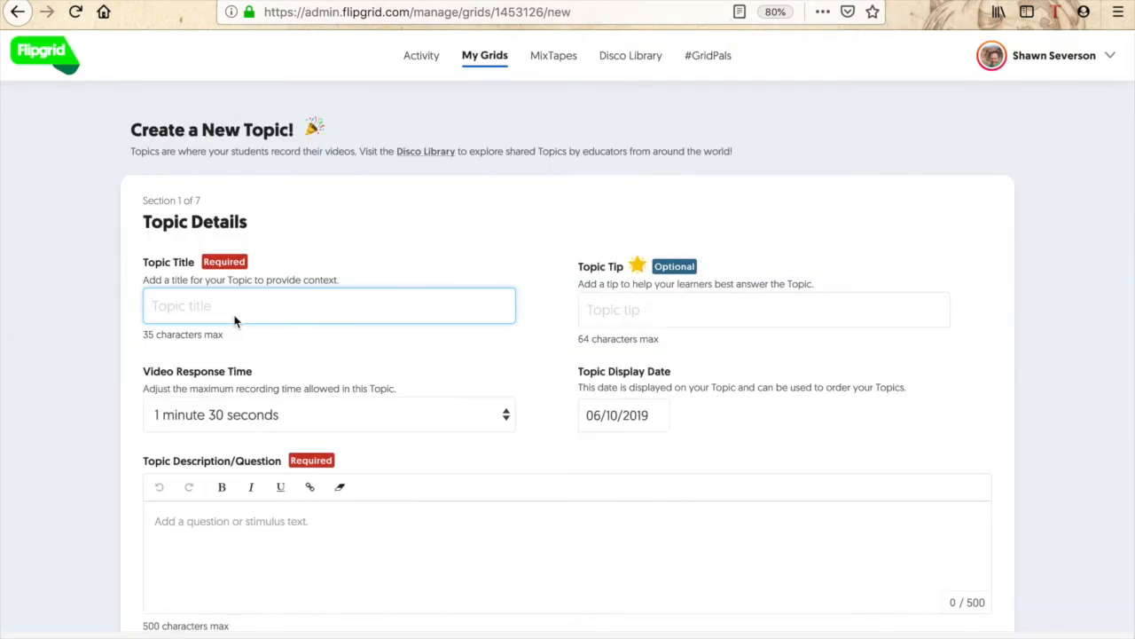
Title the topic 'Soar Speaking Activity' with the tip 'Record your predictions in 1 minute'.
type("Soar Speaking Activity")
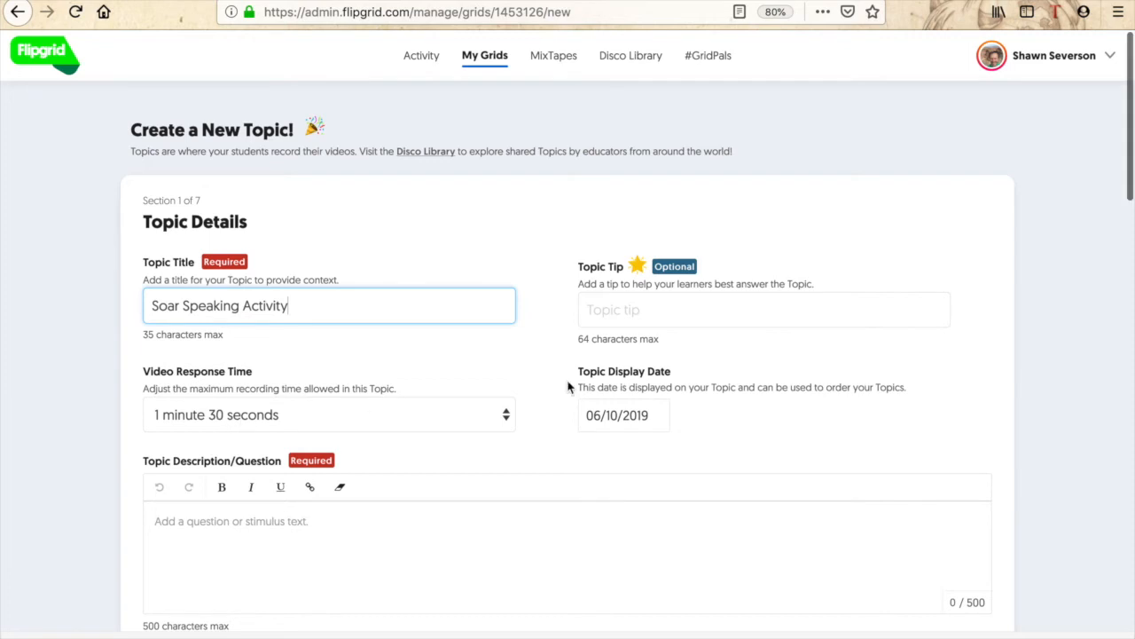
left_click(605, 309)
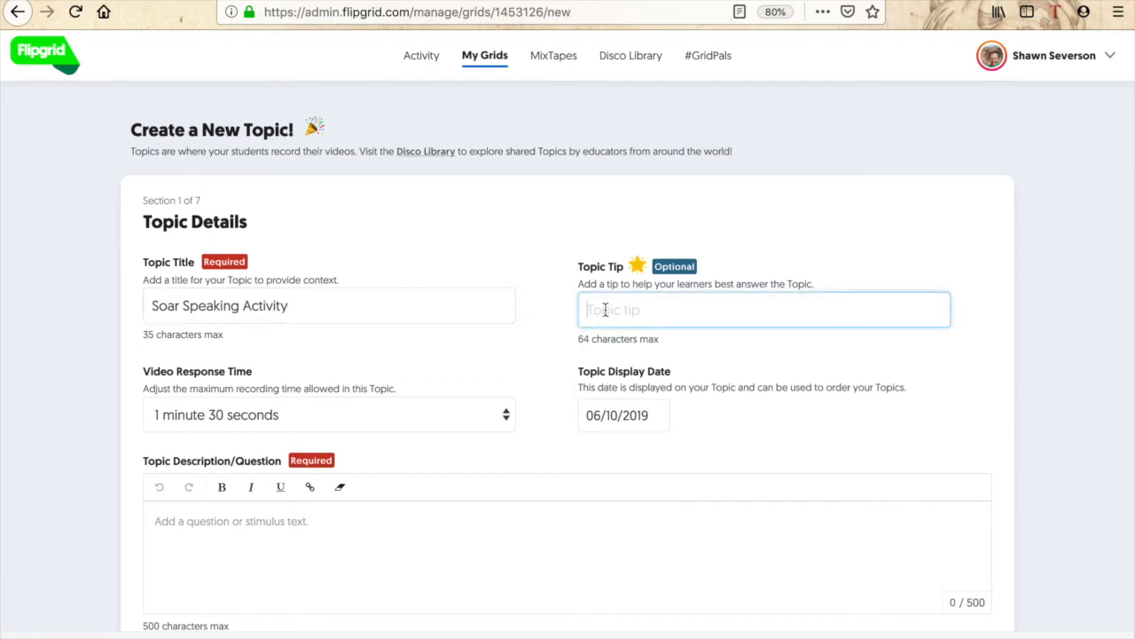
type("Record your prec")
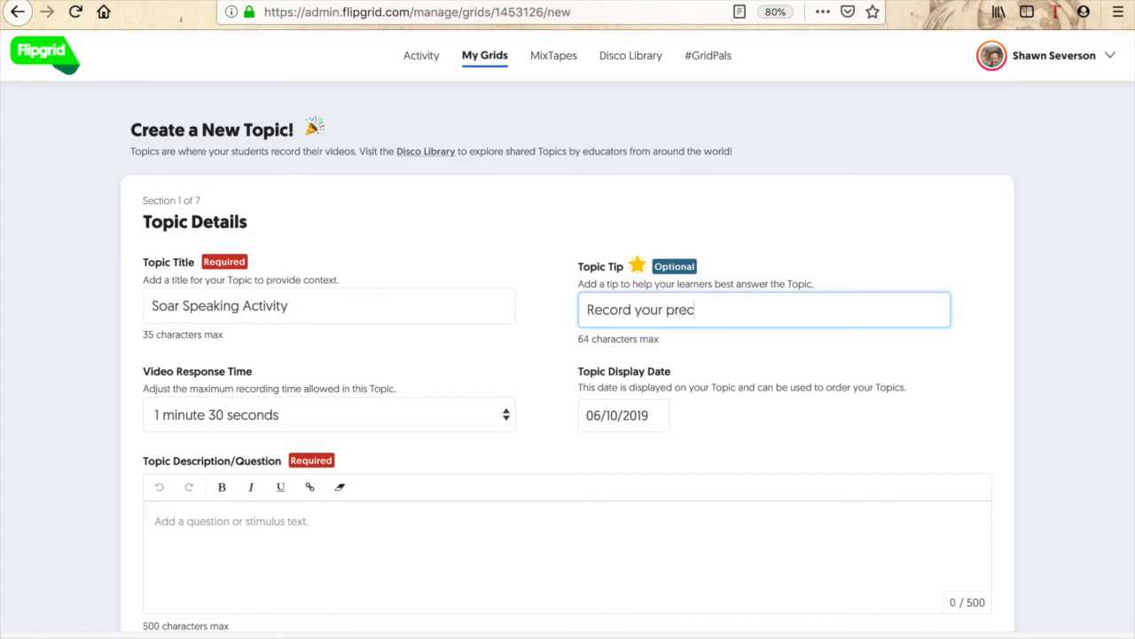
key("BackSpace")
type("dictions in 1 minute")
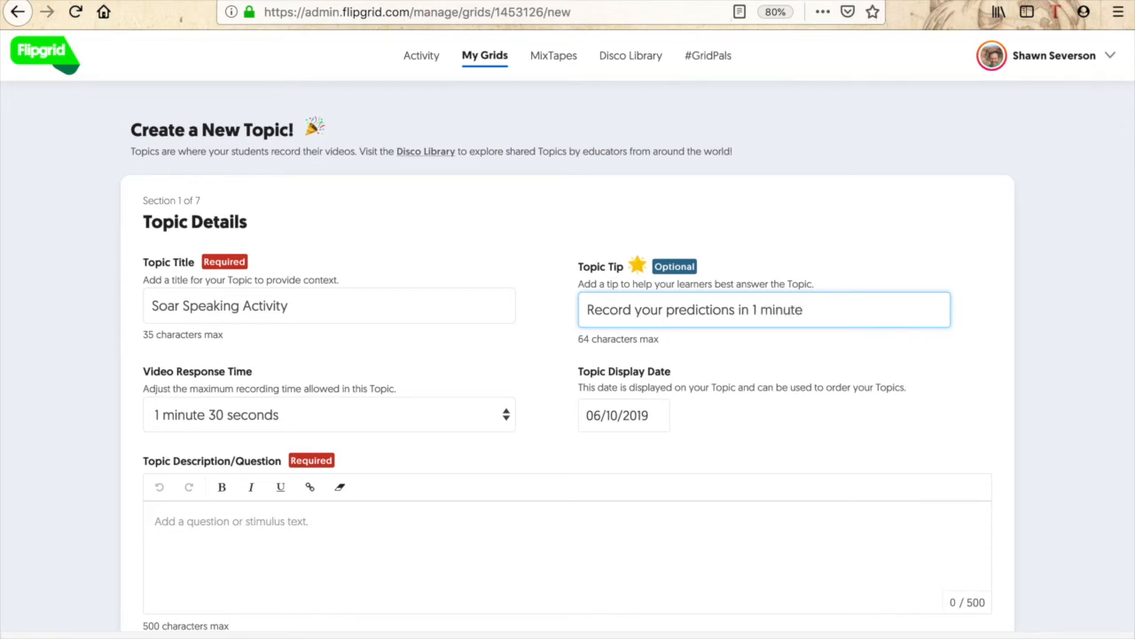
scroll(659, 423, "down", 3)
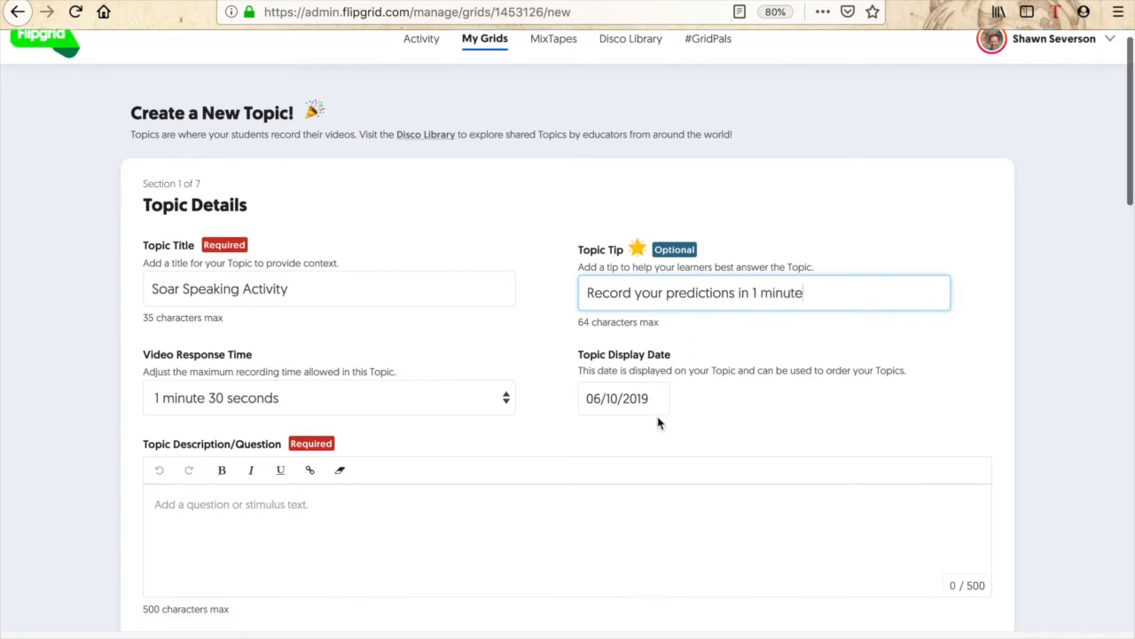
Turn on Video Moderation under Topic Privacy so responses need approval.
scroll(417, 414, "down", 4)
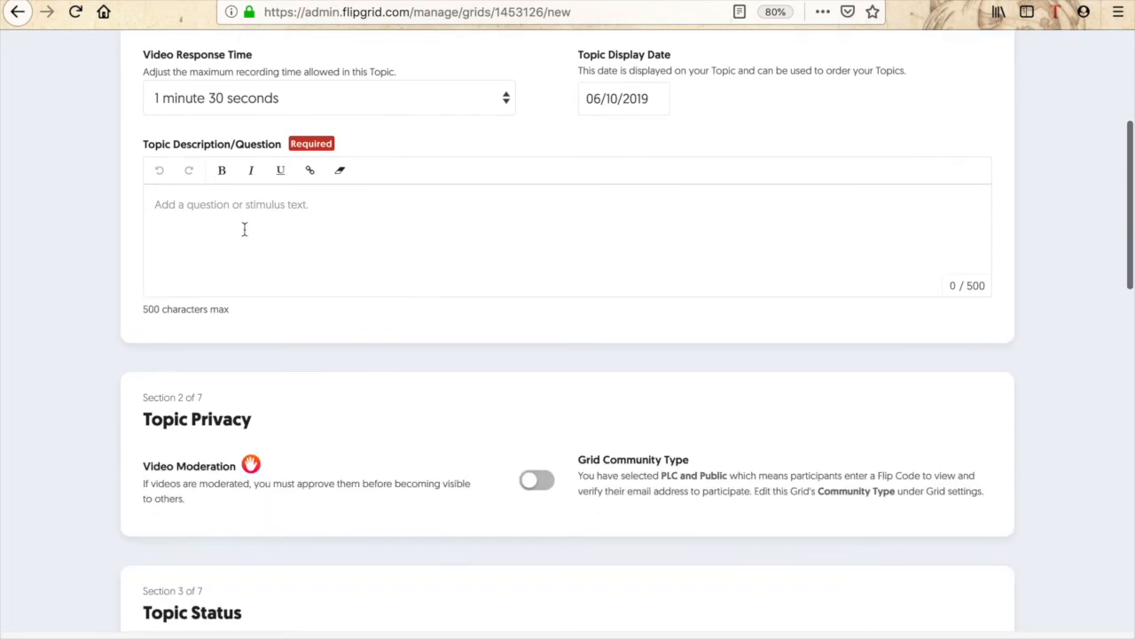
scroll(545, 207, "down", 2)
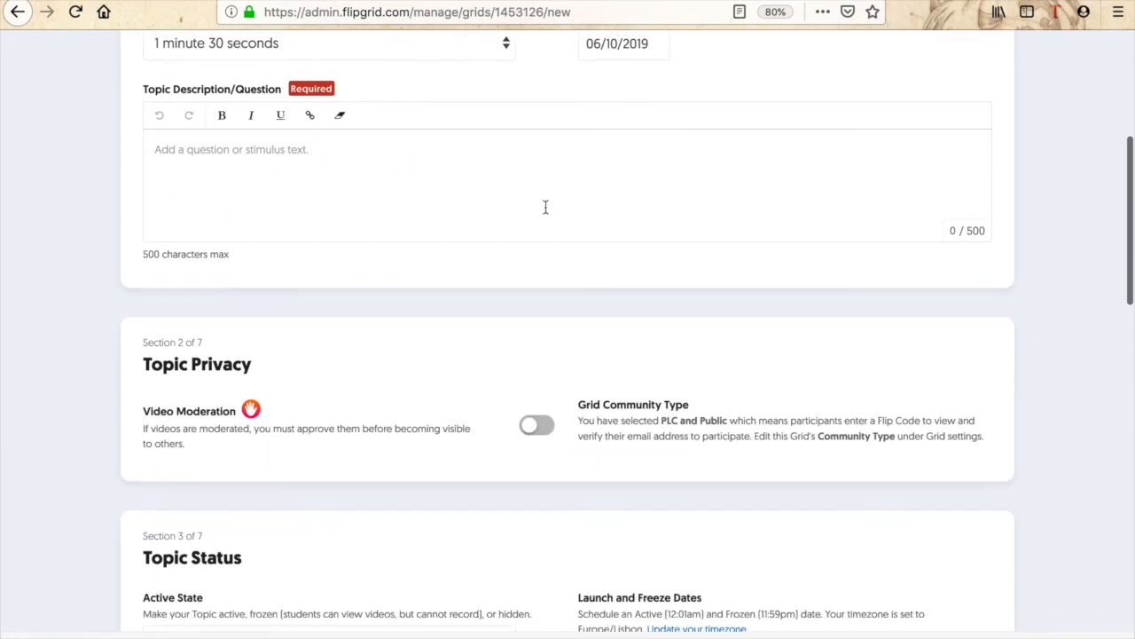
scroll(546, 212, "up", 1)
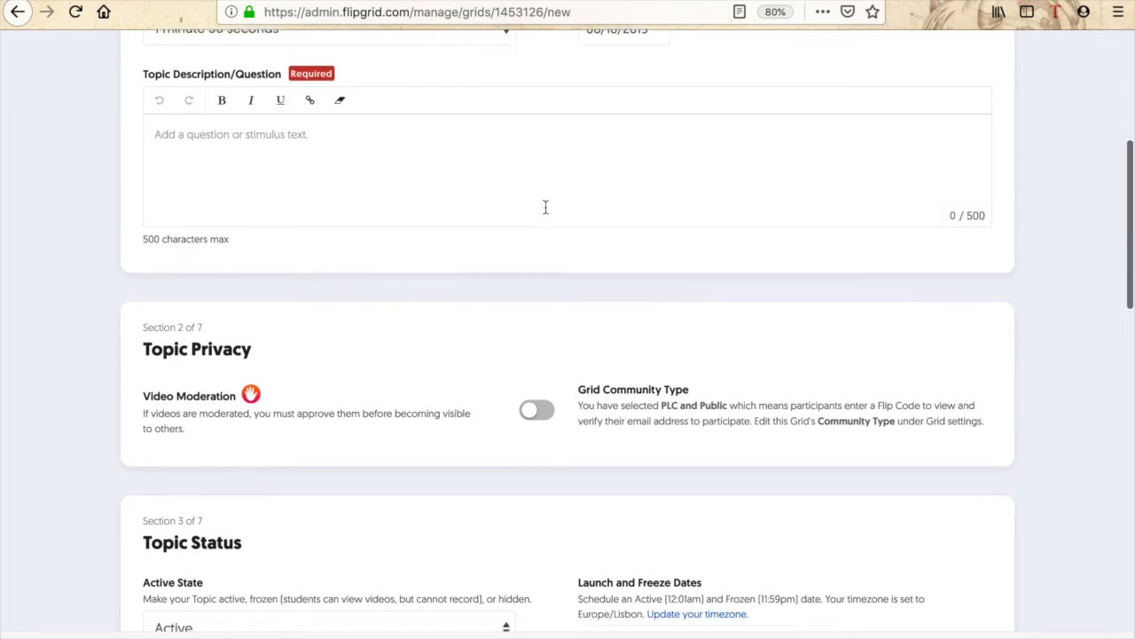
scroll(545, 213, "down", 2)
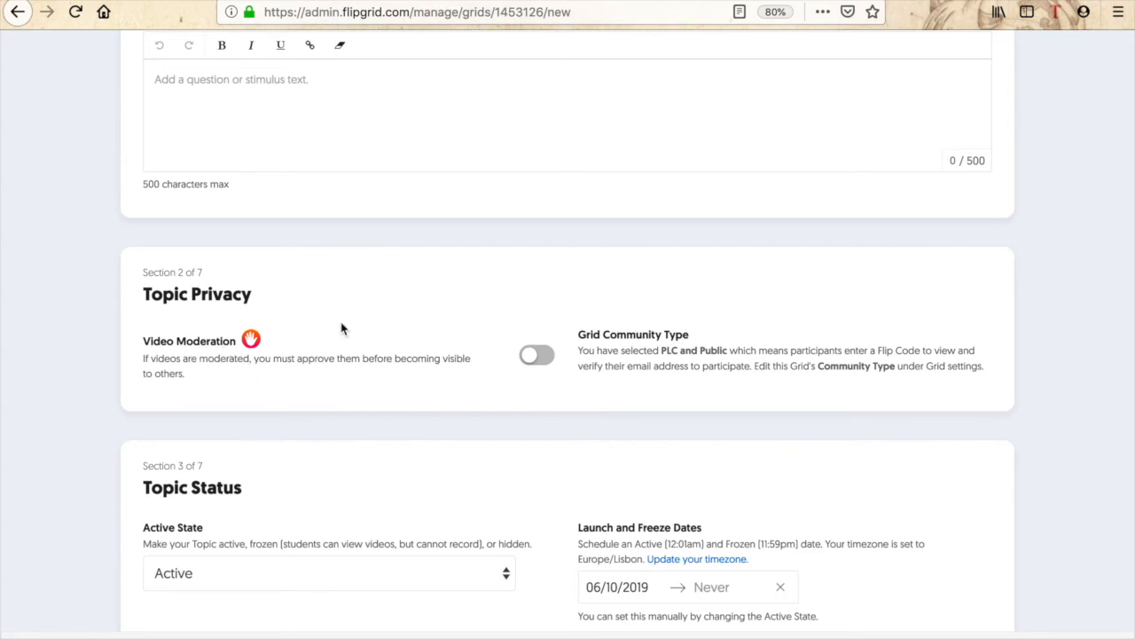
left_click(545, 356)
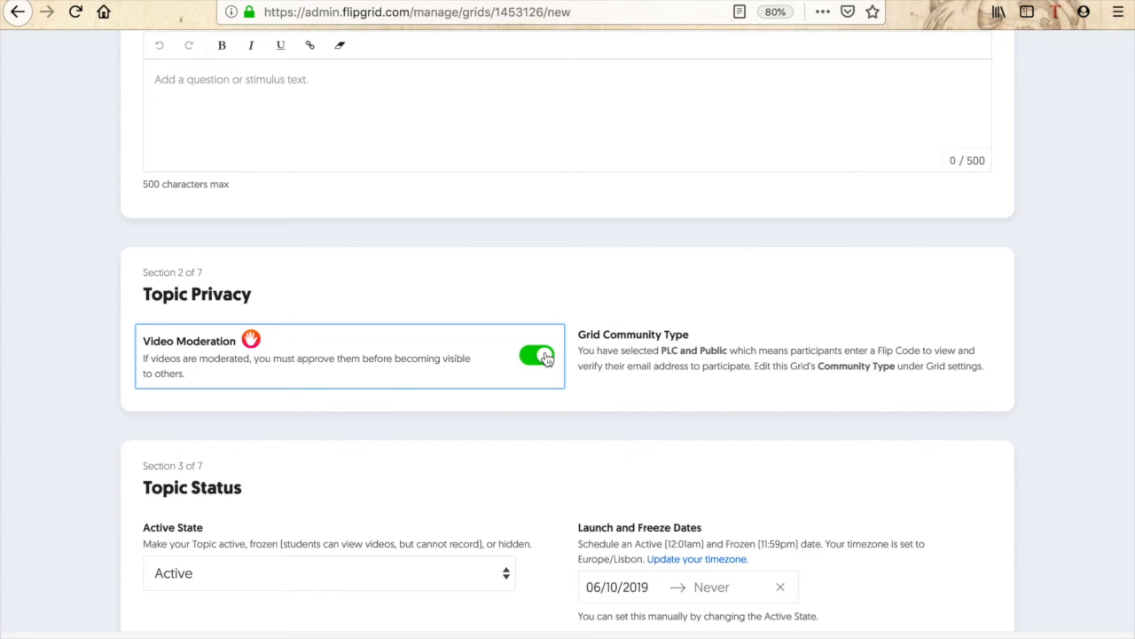
scroll(568, 461, "down", 5)
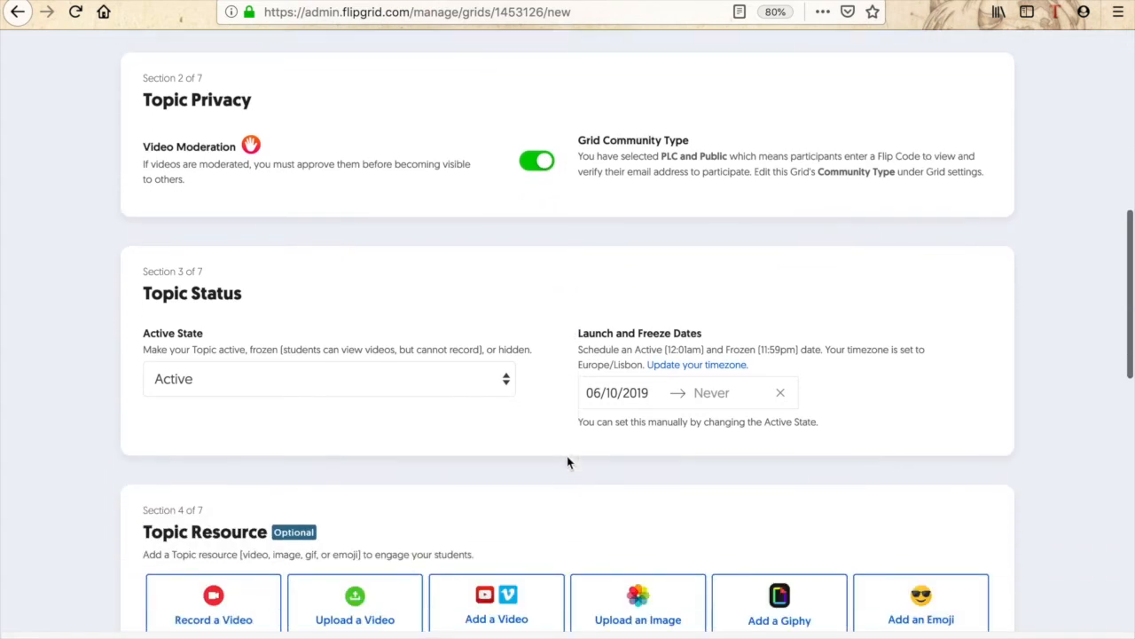
scroll(567, 461, "down", 3)
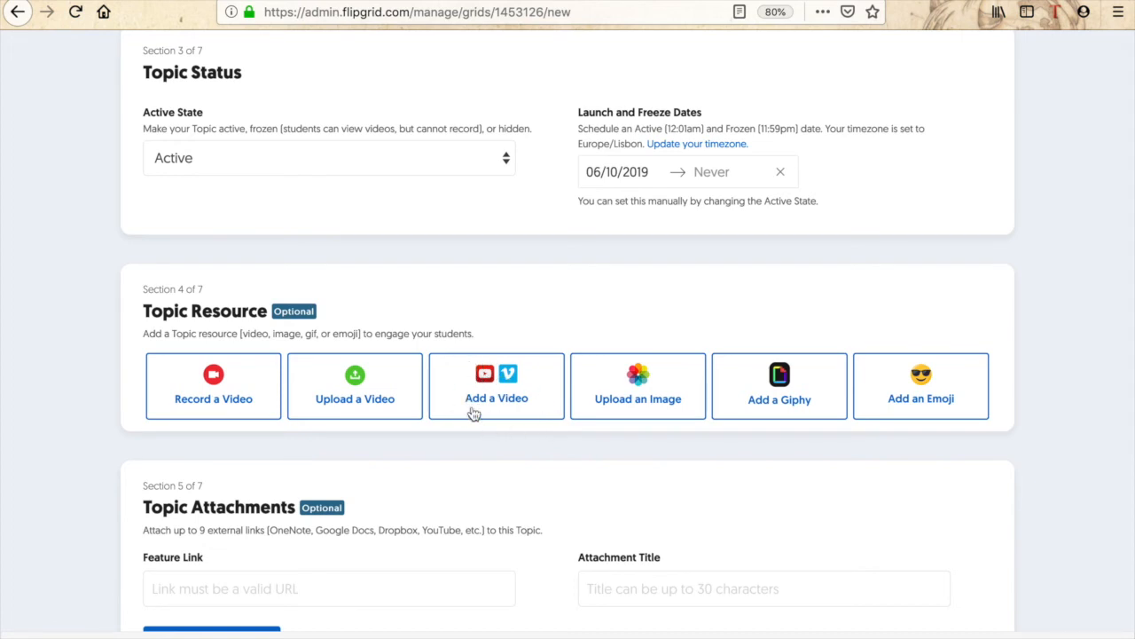
scroll(479, 399, "down", 2)
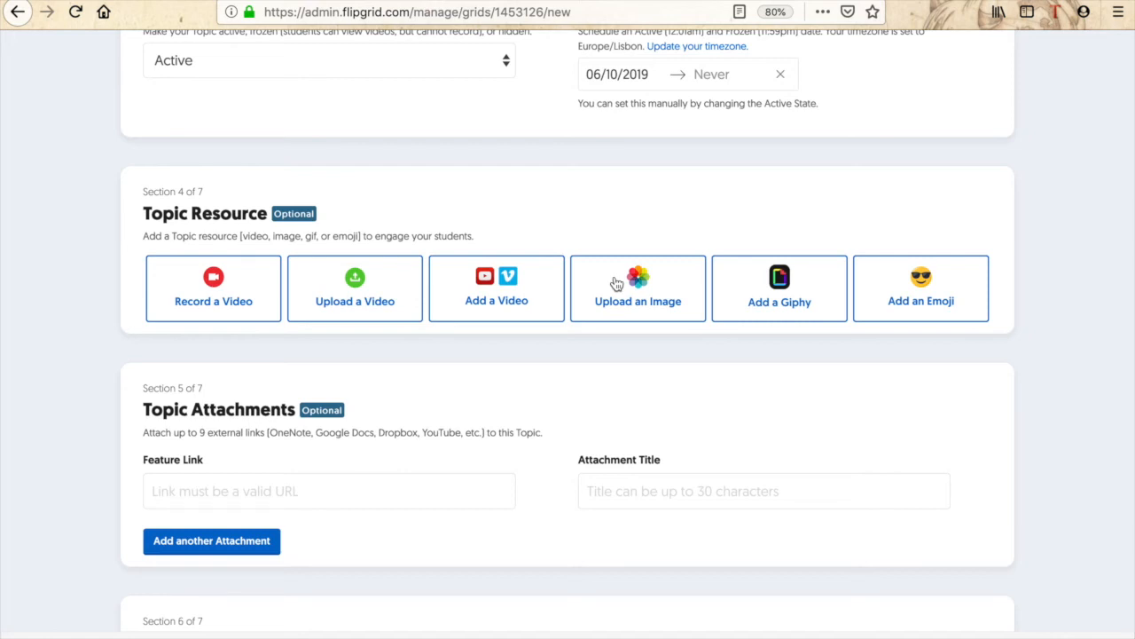
scroll(616, 282, "down", 1)
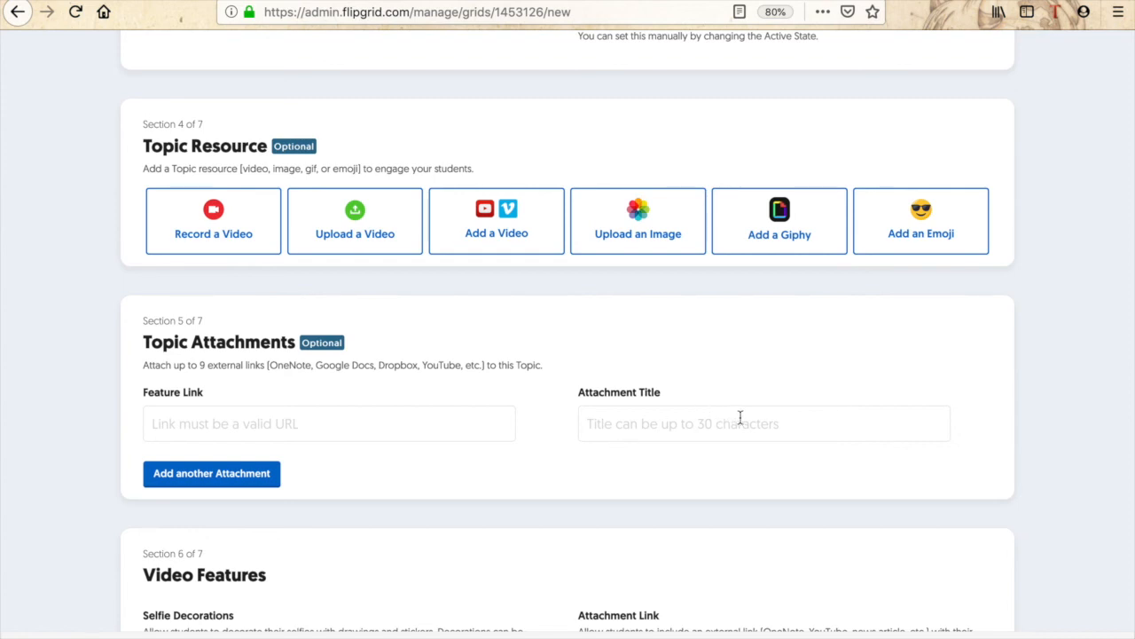
scroll(770, 416, "down", 4)
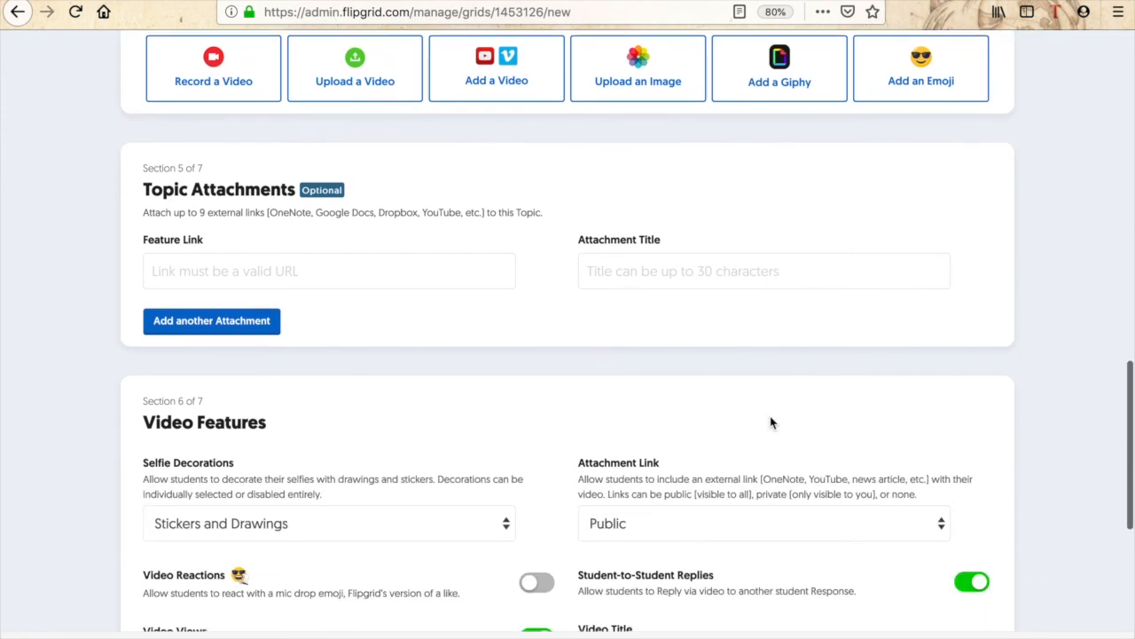
scroll(770, 423, "down", 5)
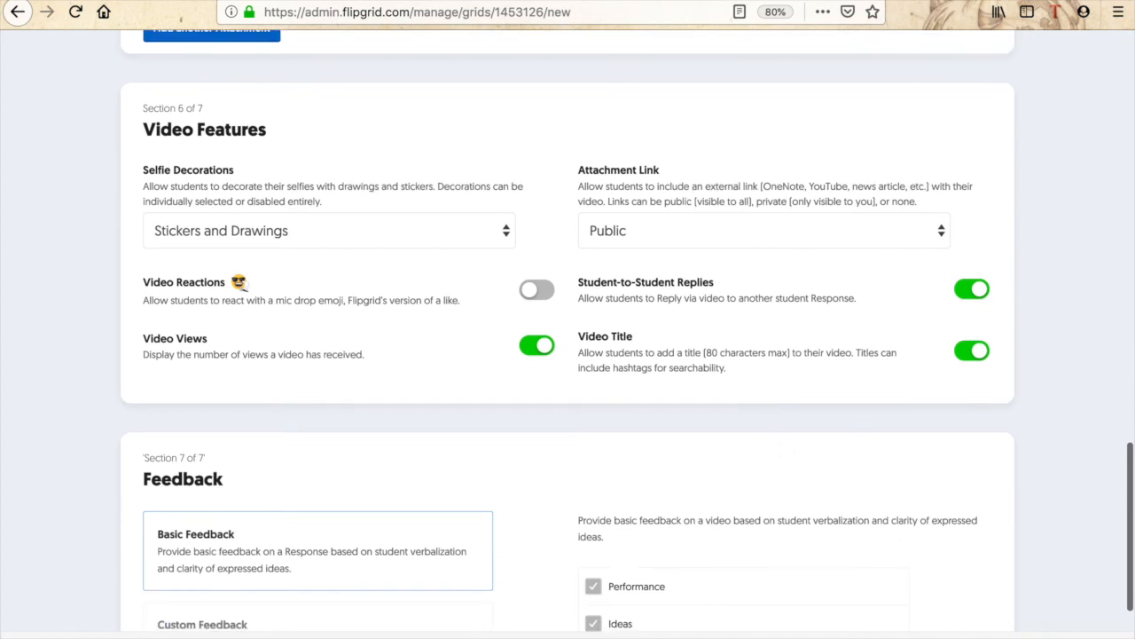
scroll(670, 263, "up", 10)
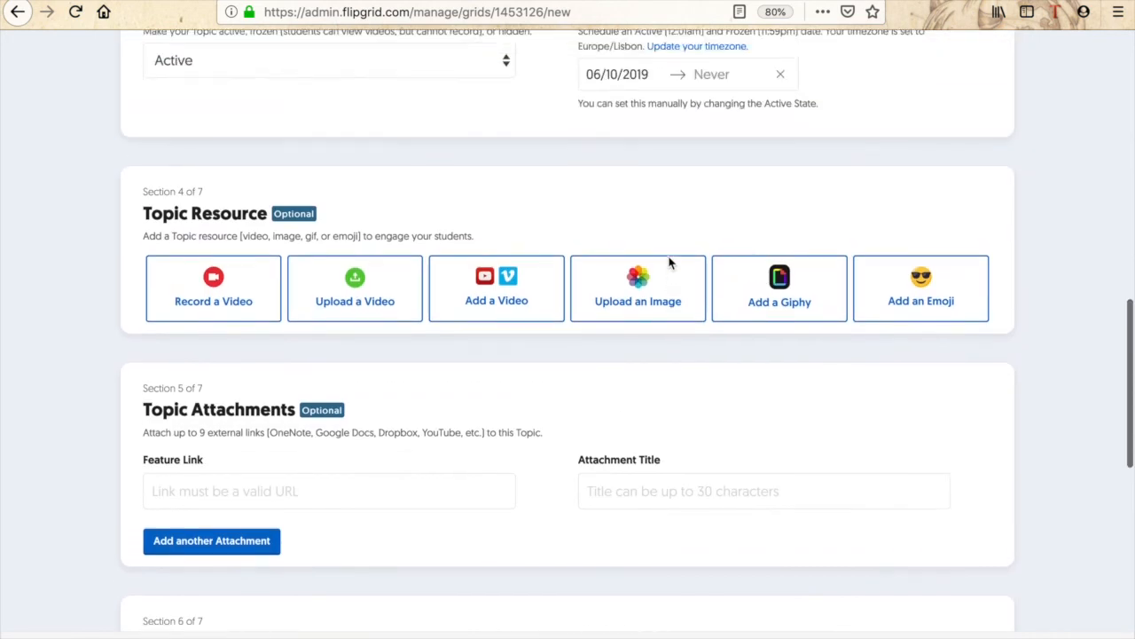